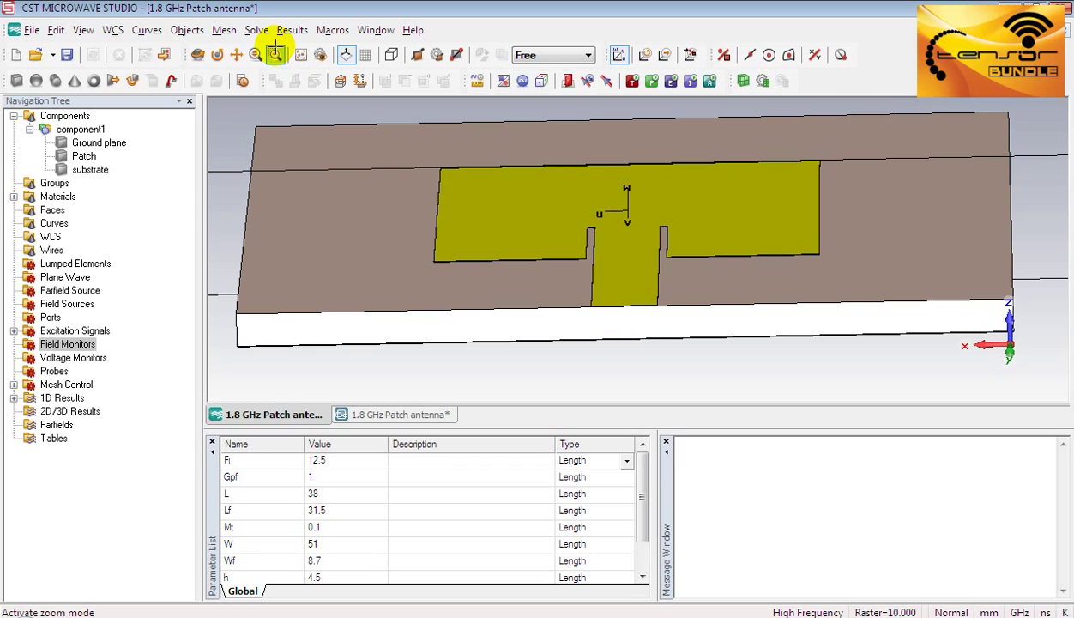
Zoom in on the feed line and pick its thin end face with Pick Face.
drag(543, 284, 713, 292)
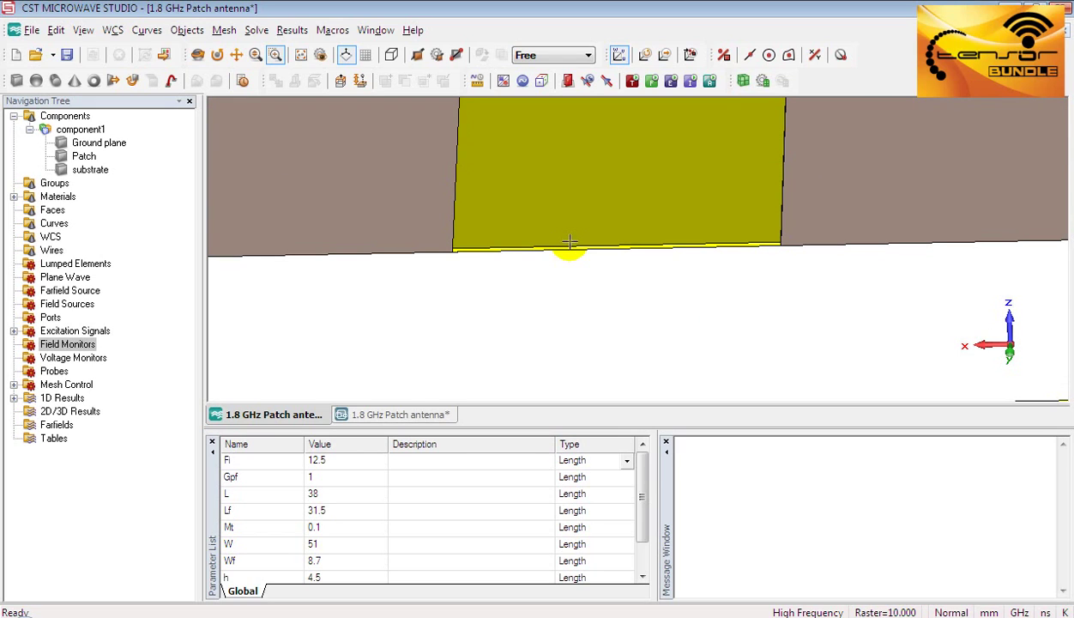
click(187, 30)
mouse_move(198, 51)
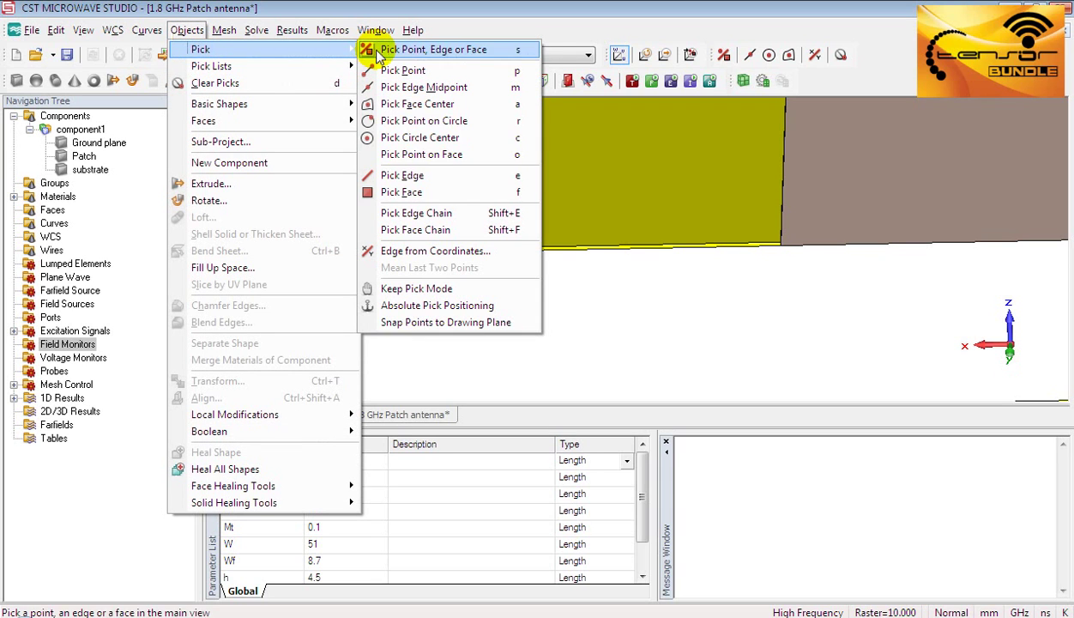
click(388, 192)
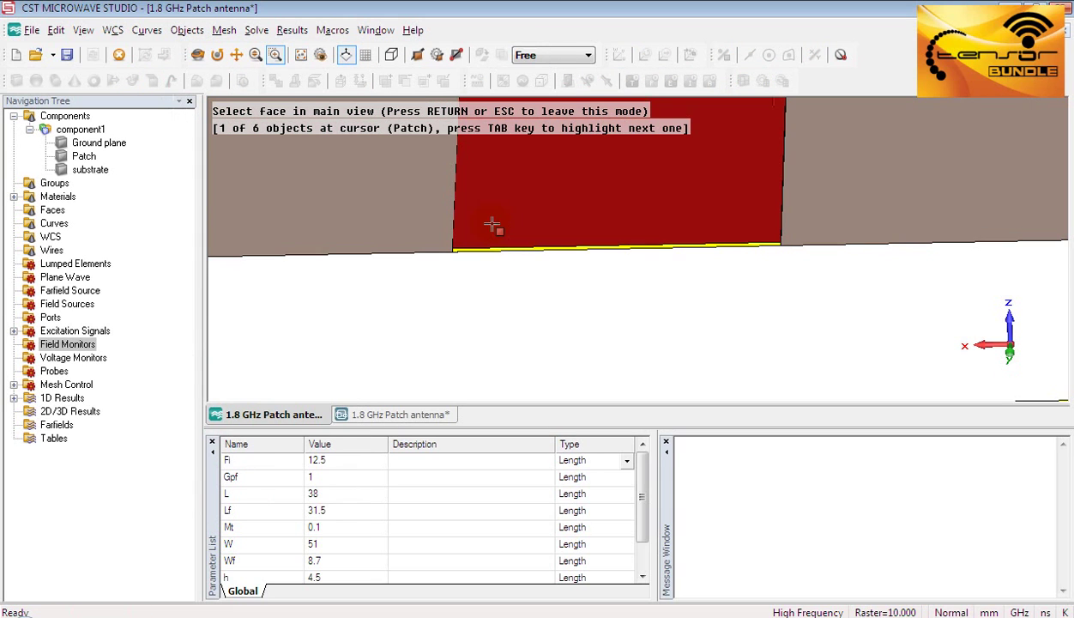
click(497, 252)
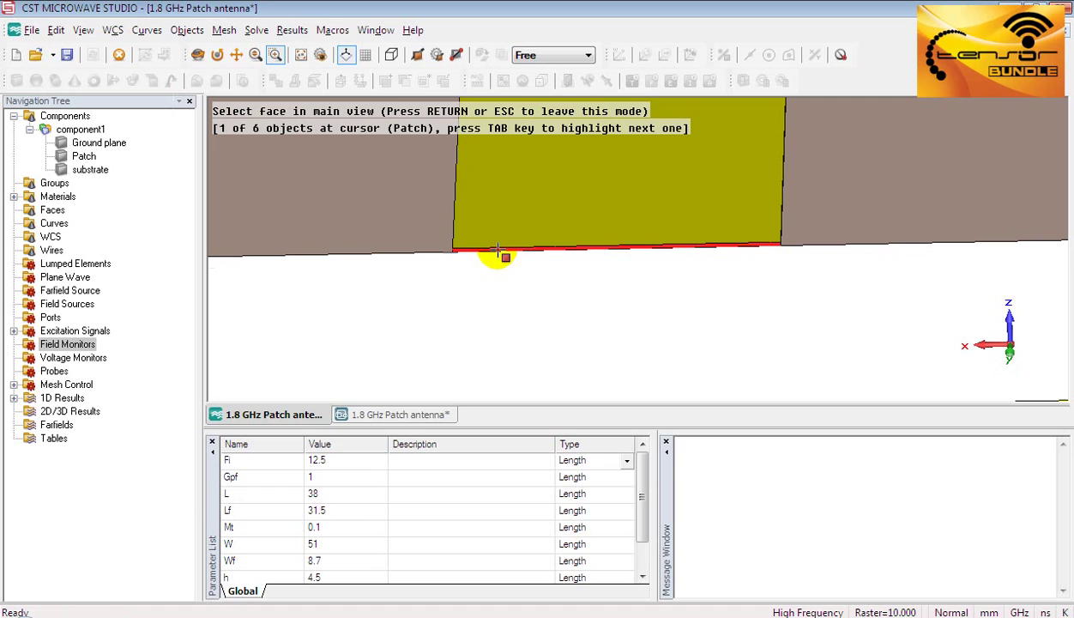
double_click(496, 251)
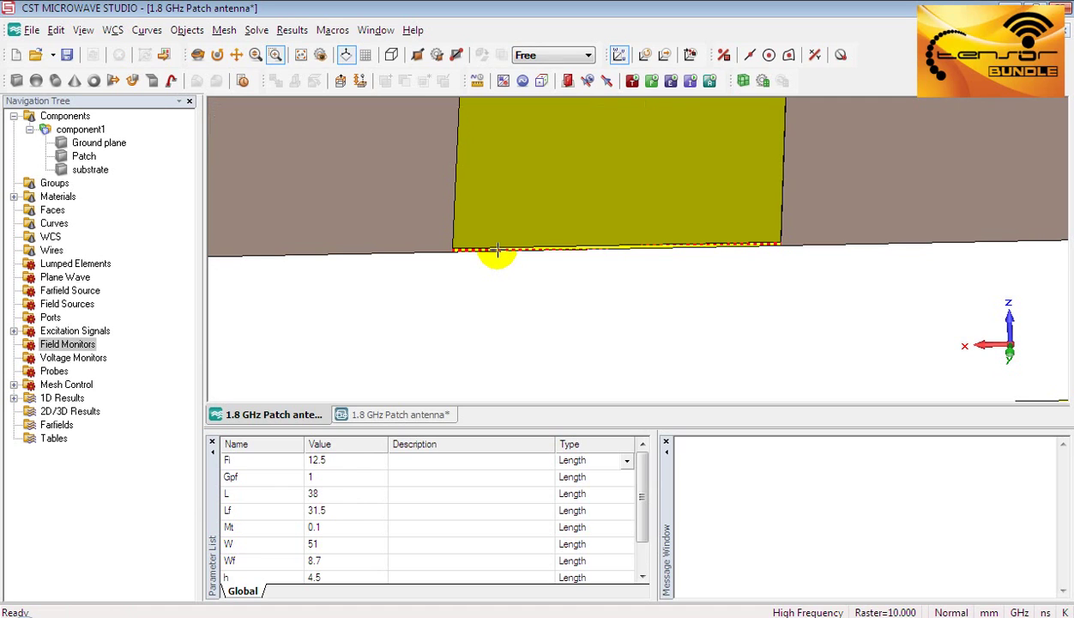
Start a waveguide port on the picked face, with coordinates taken from the pick.
click(257, 29)
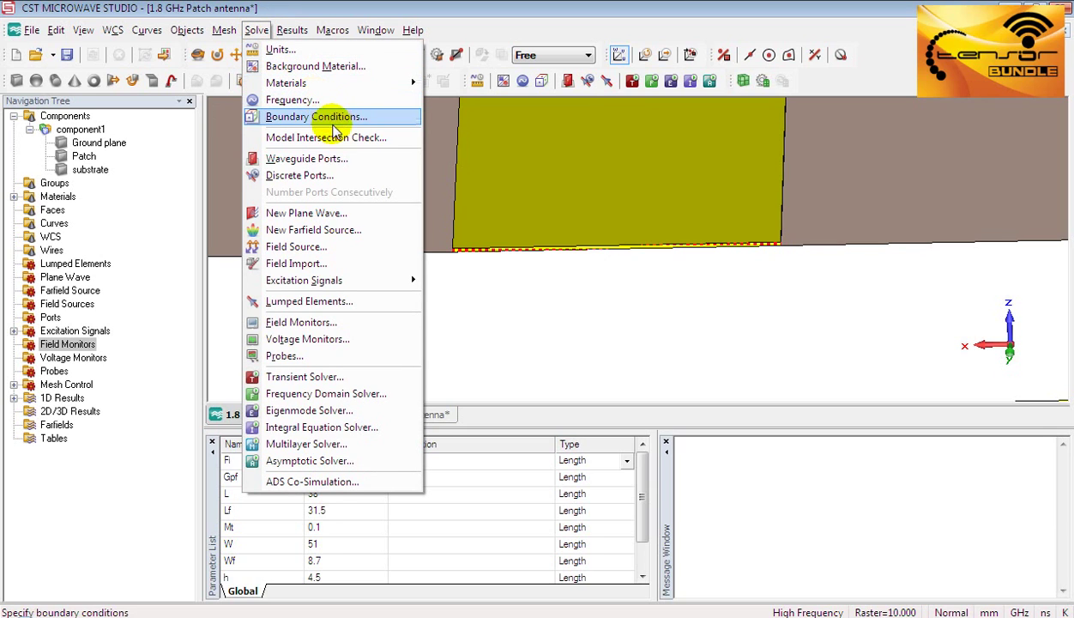
click(326, 158)
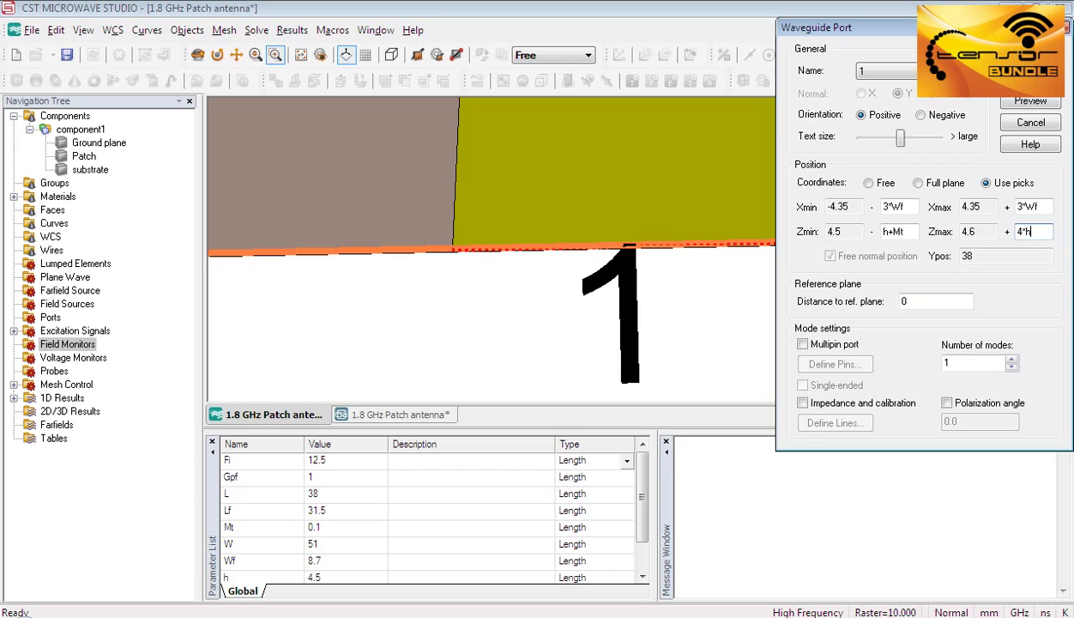
Create port1 with 3*Wf side extensions, h+Mt below and 4*h above.
key(Return)
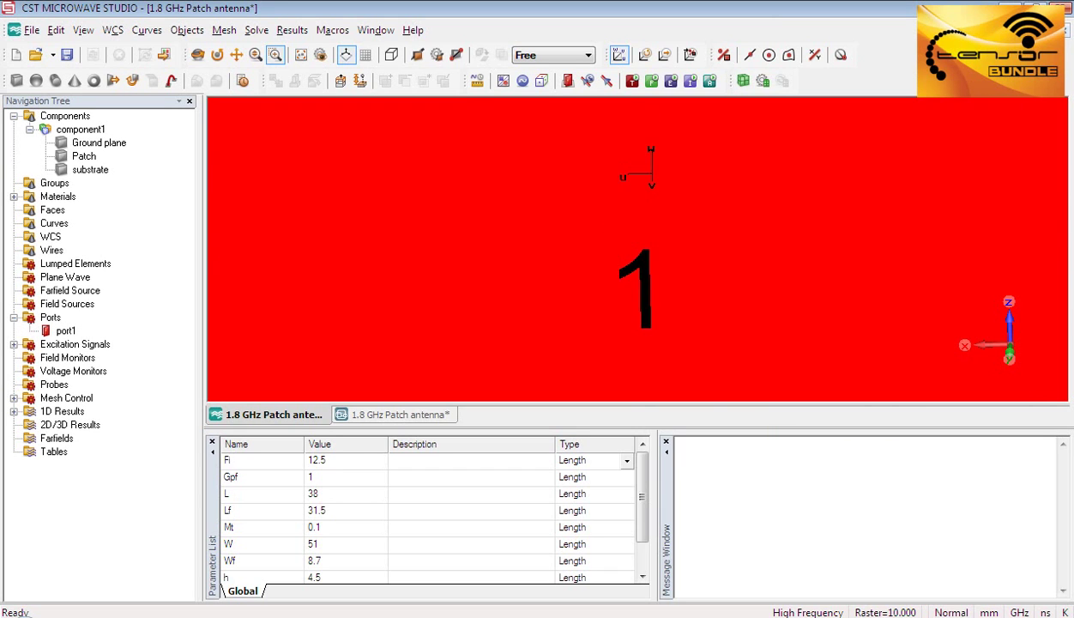
Reset the view to the whole antenna and confirm units of mm, GHz and ns.
key(space)
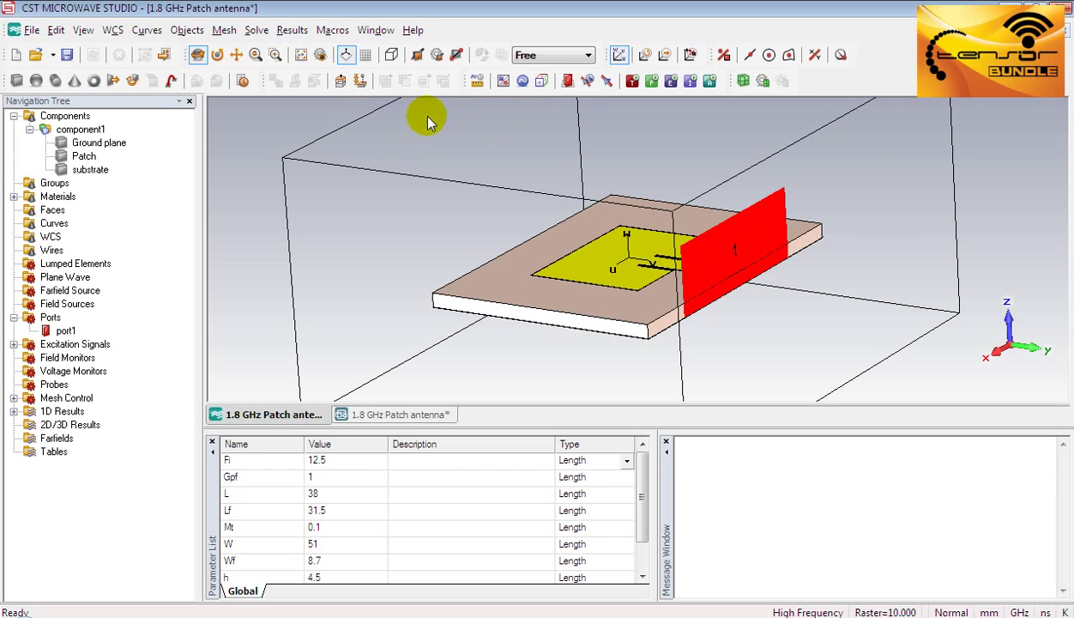
click(256, 31)
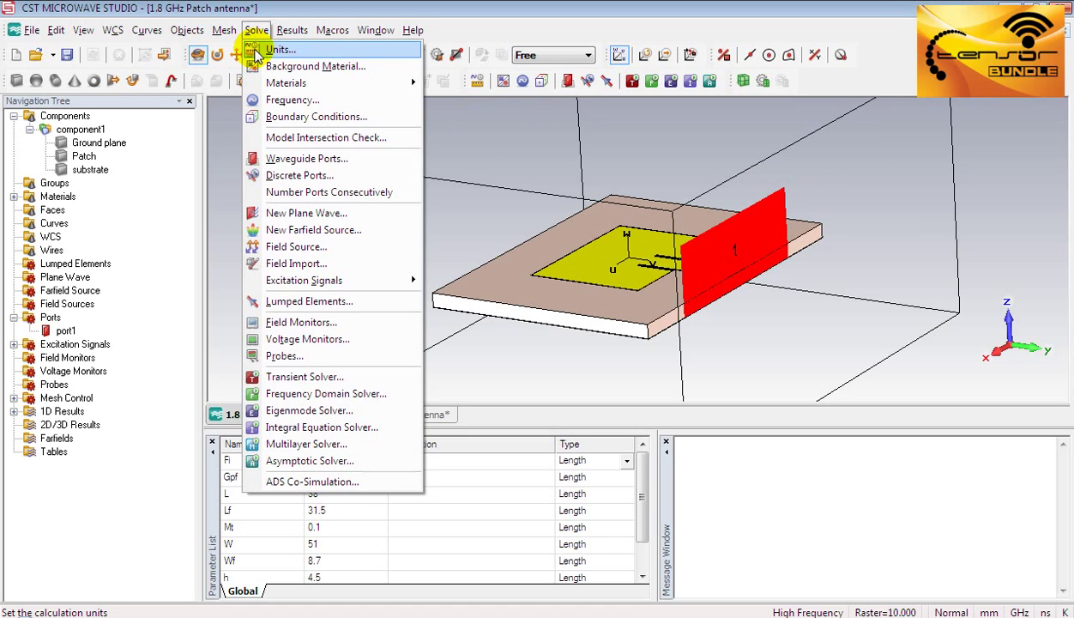
click(266, 50)
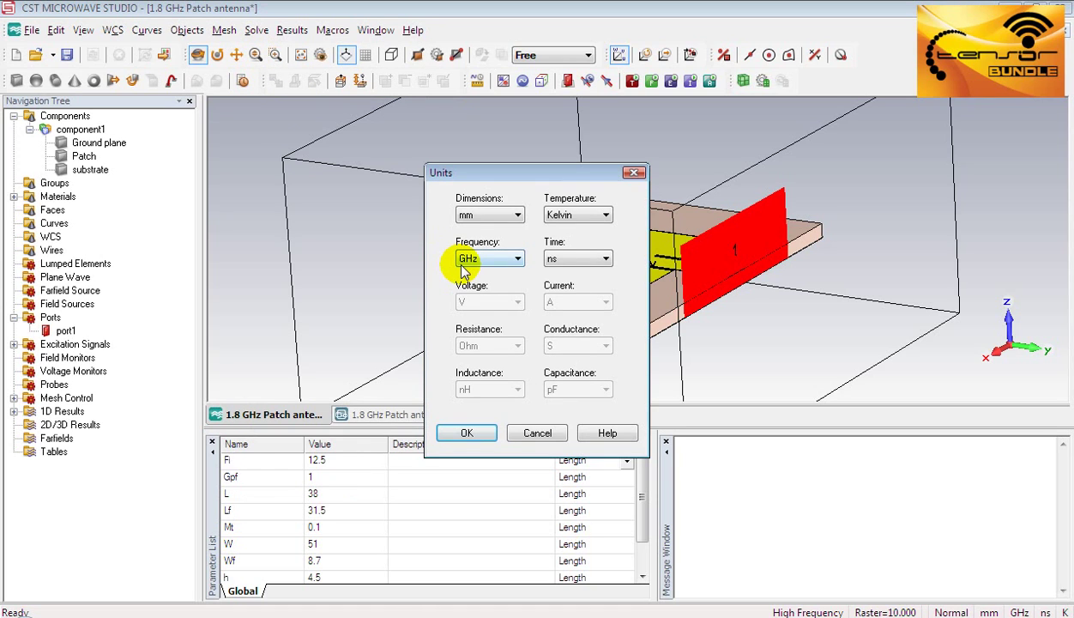
click(462, 432)
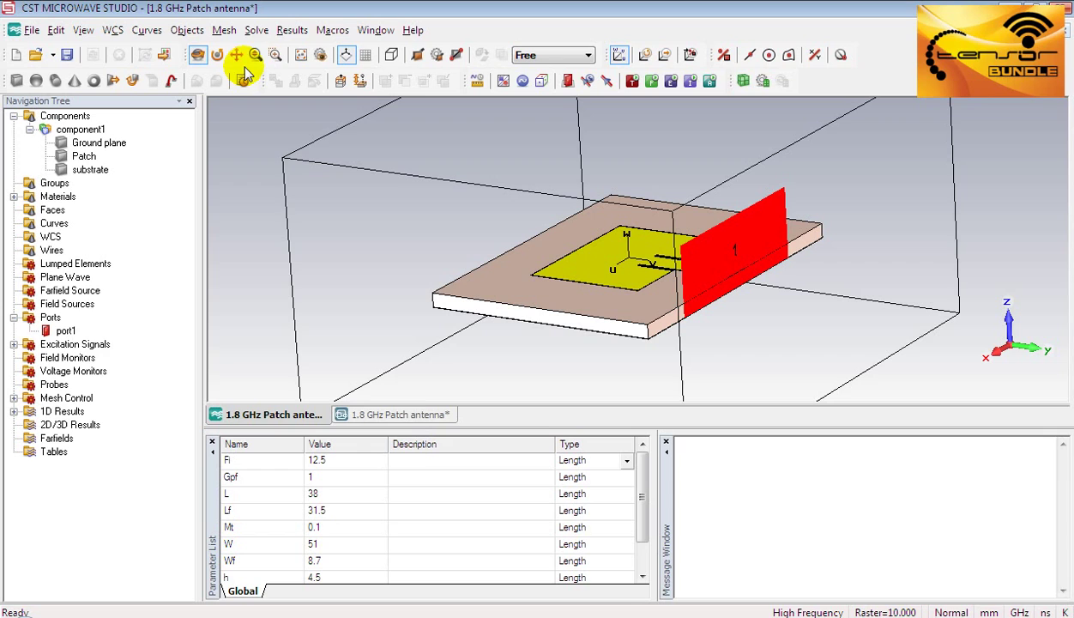
Change the maximum frequency from 5 to 2 GHz, keeping Fmin at 0.
click(250, 33)
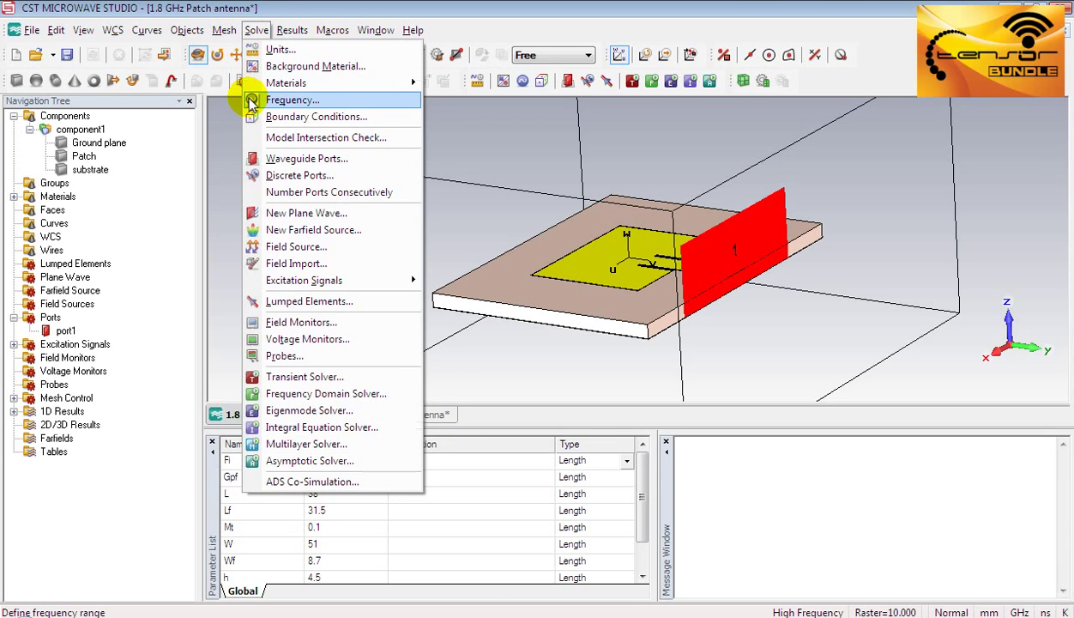
click(251, 101)
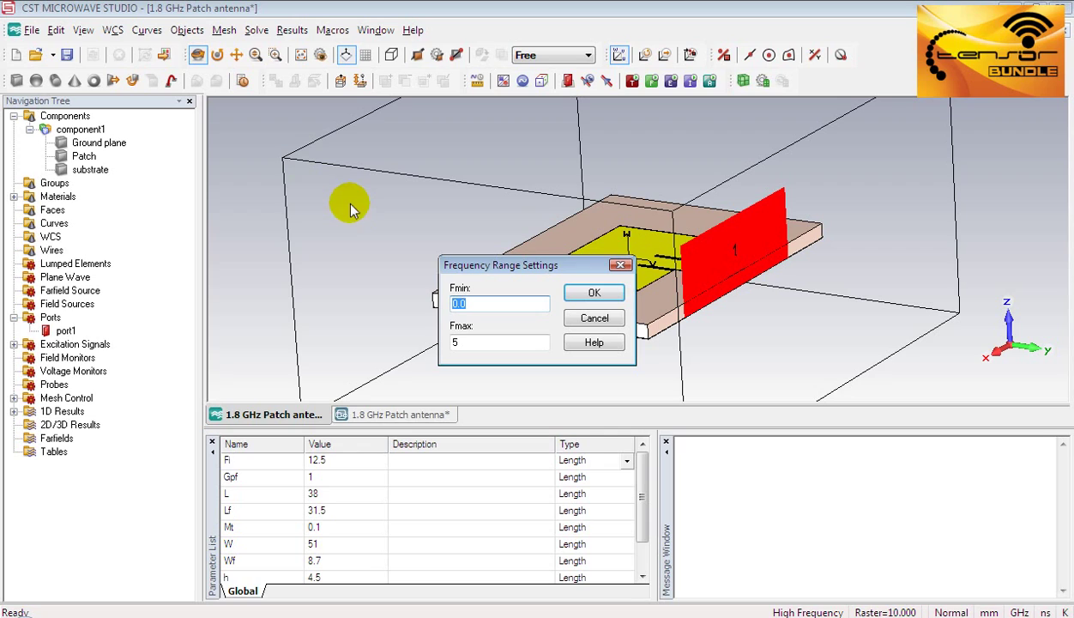
click(463, 341)
key(BackSpace)
text(2)
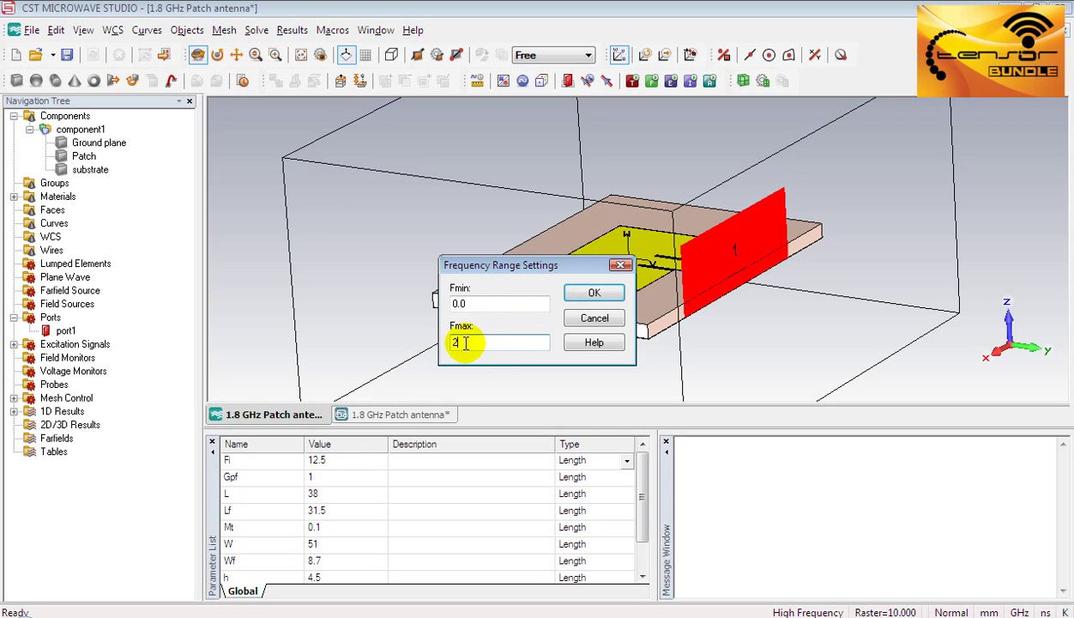
click(576, 293)
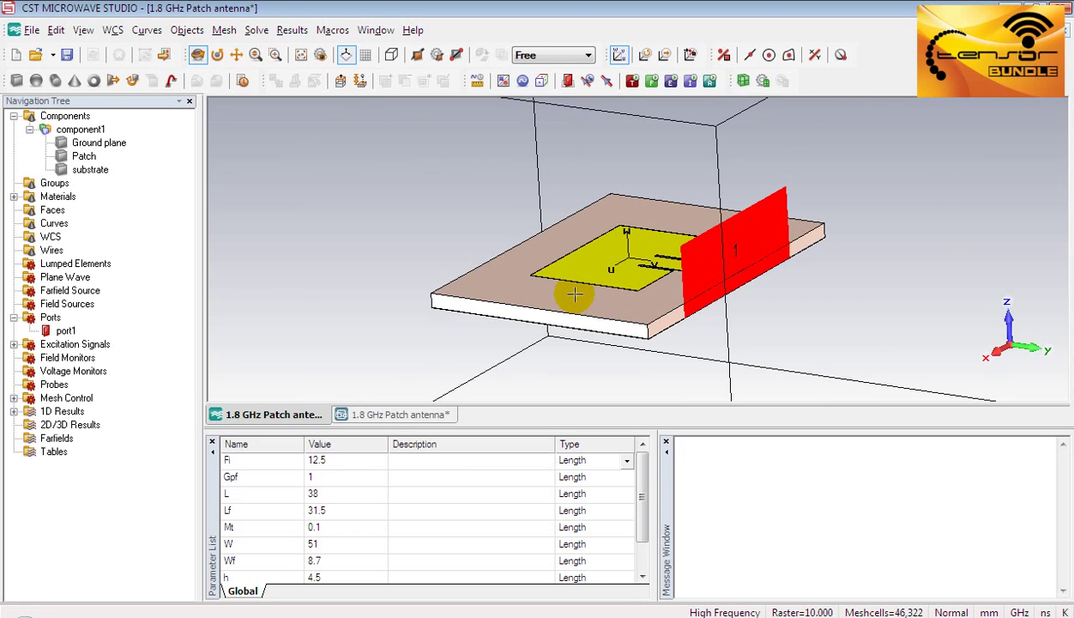
Add an H-field/surface current monitor at 1.8 GHz.
click(257, 30)
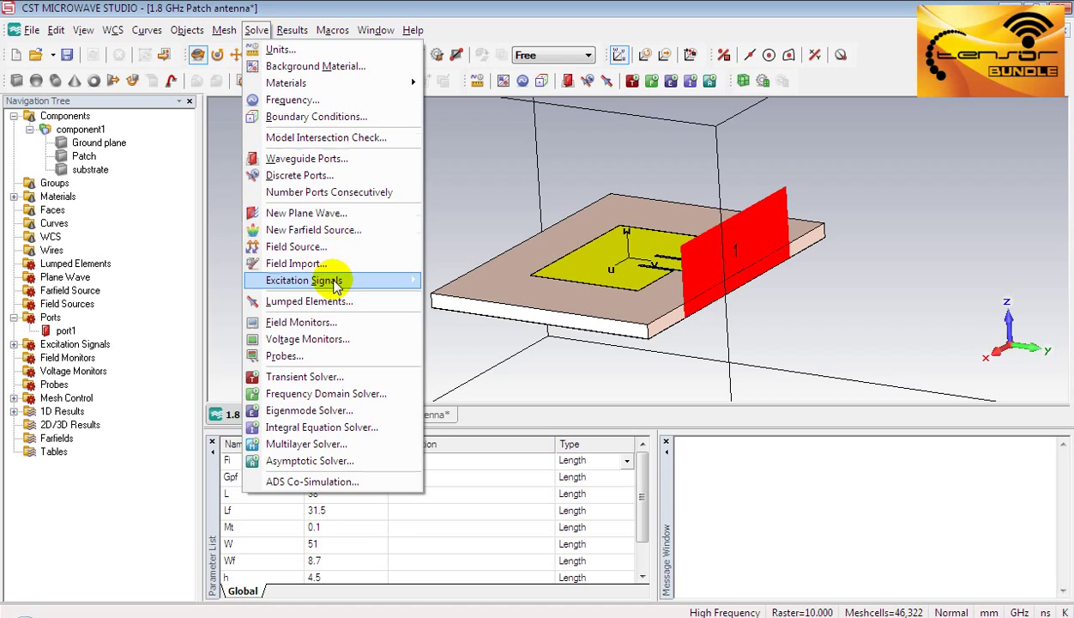
click(334, 322)
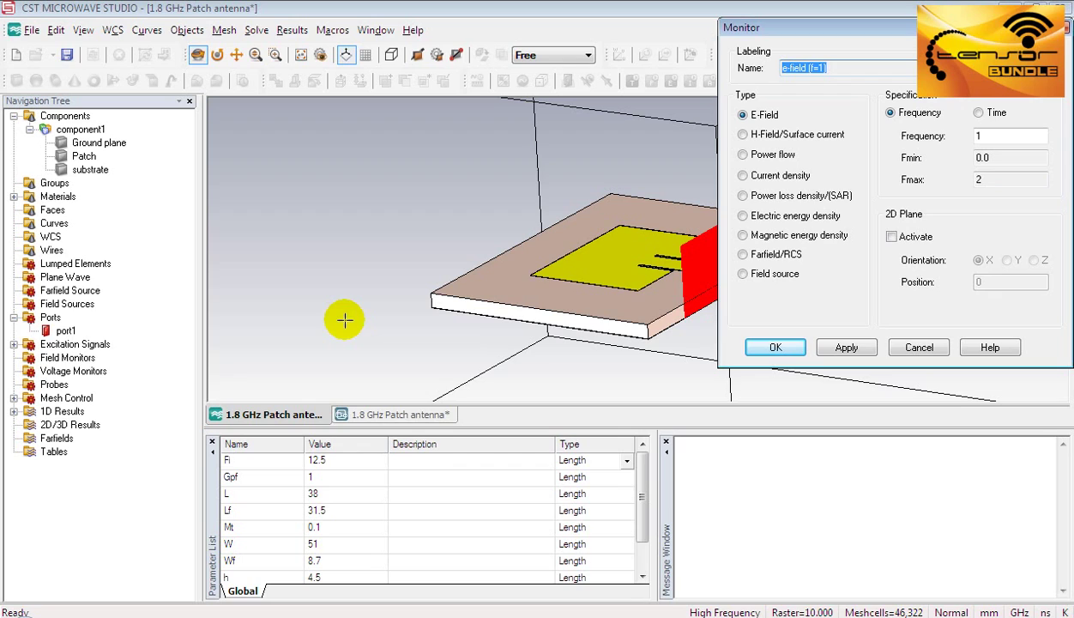
click(744, 135)
click(981, 136)
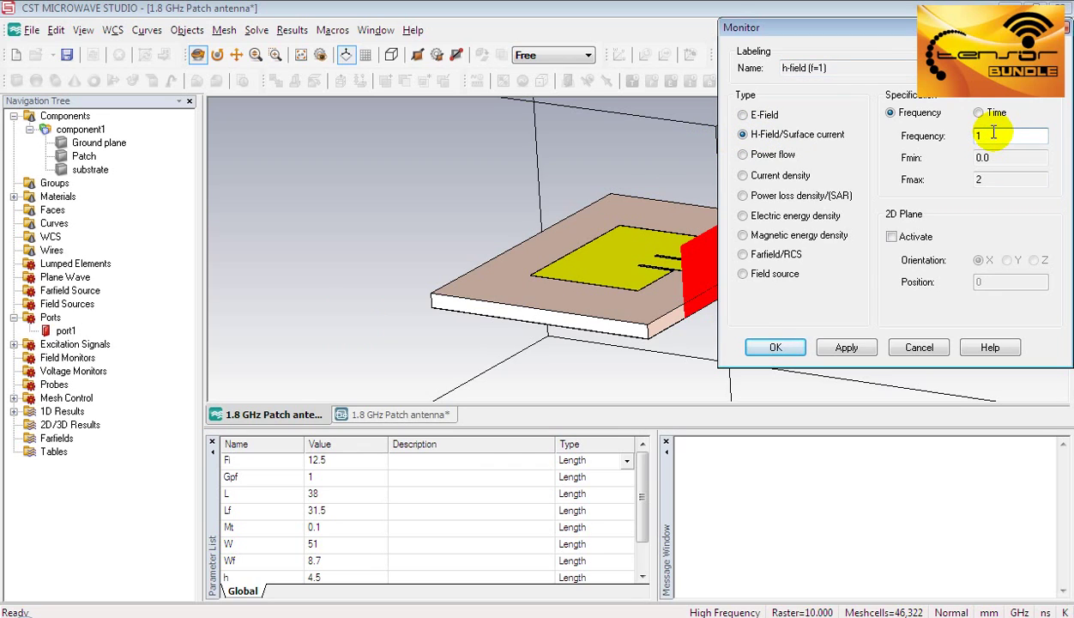
text(.8)
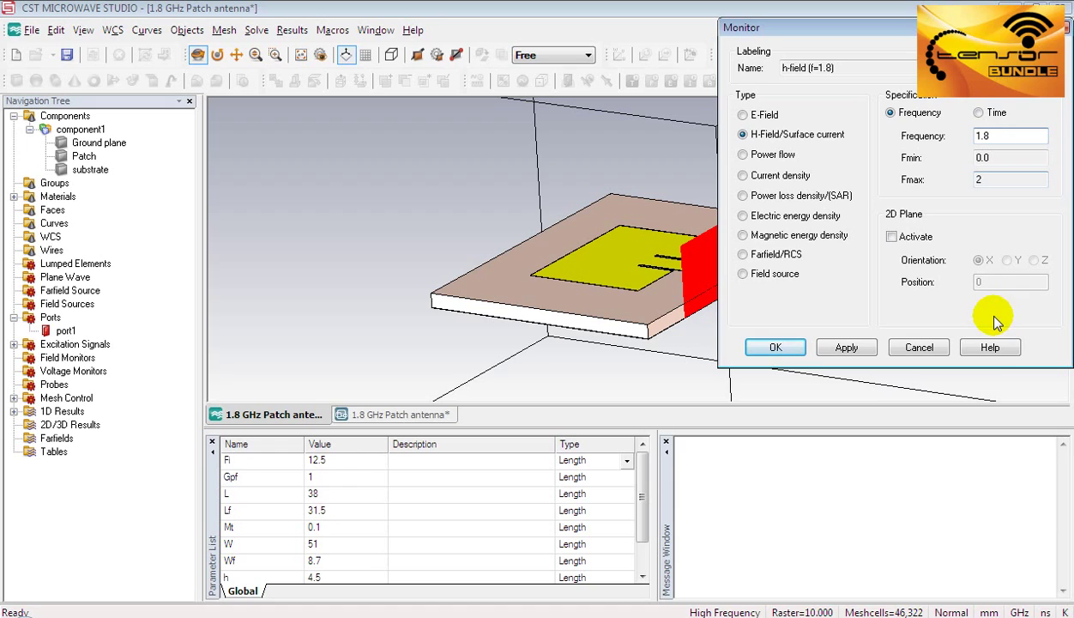
click(845, 347)
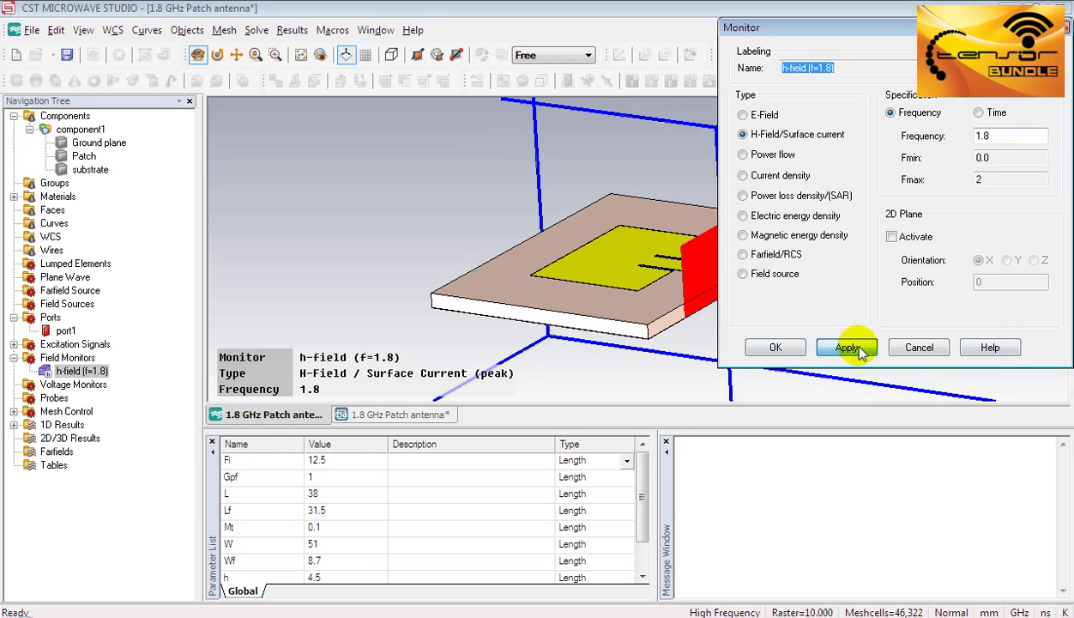
Add a farfield/RCS monitor at 1.8 GHz and close the monitor dialog.
click(766, 254)
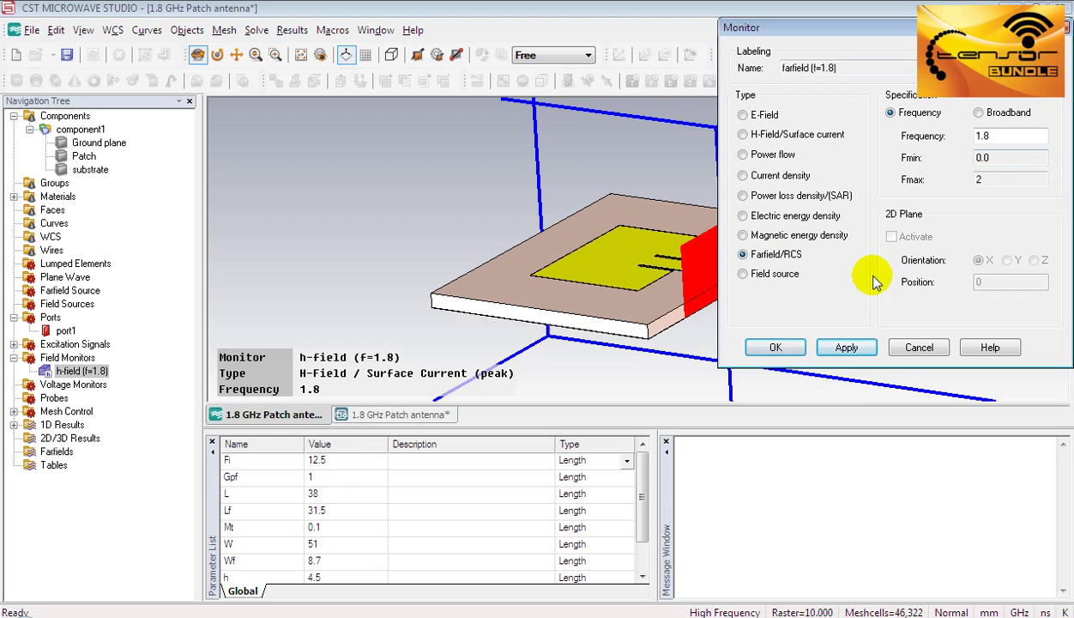
click(848, 345)
click(776, 346)
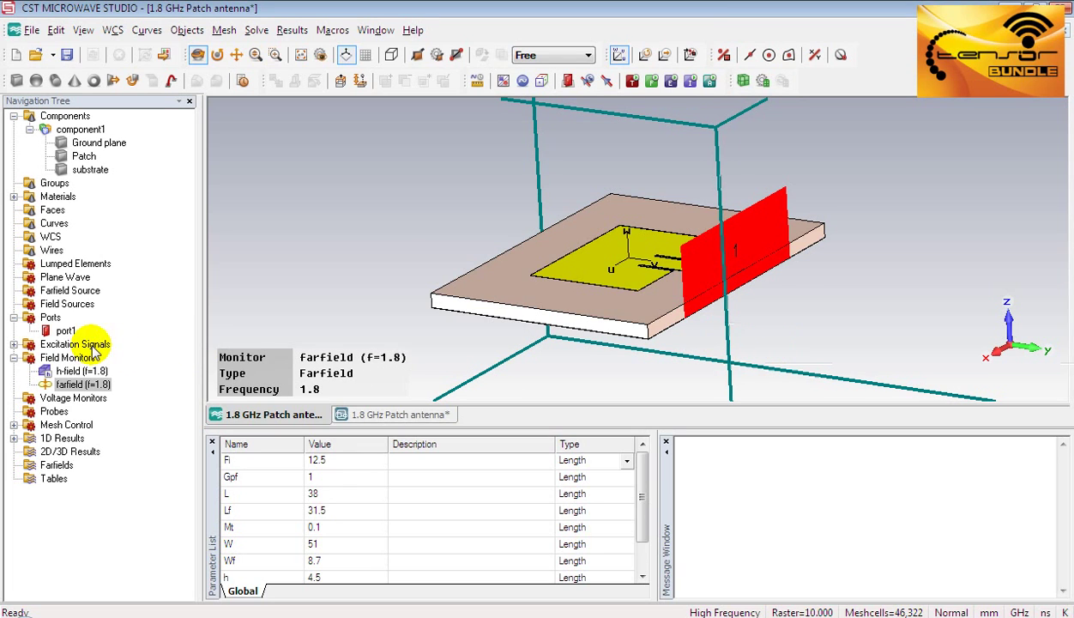
Check the farfield and field monitor entries in the tree, then bring up the Solve menu.
right_click(70, 390)
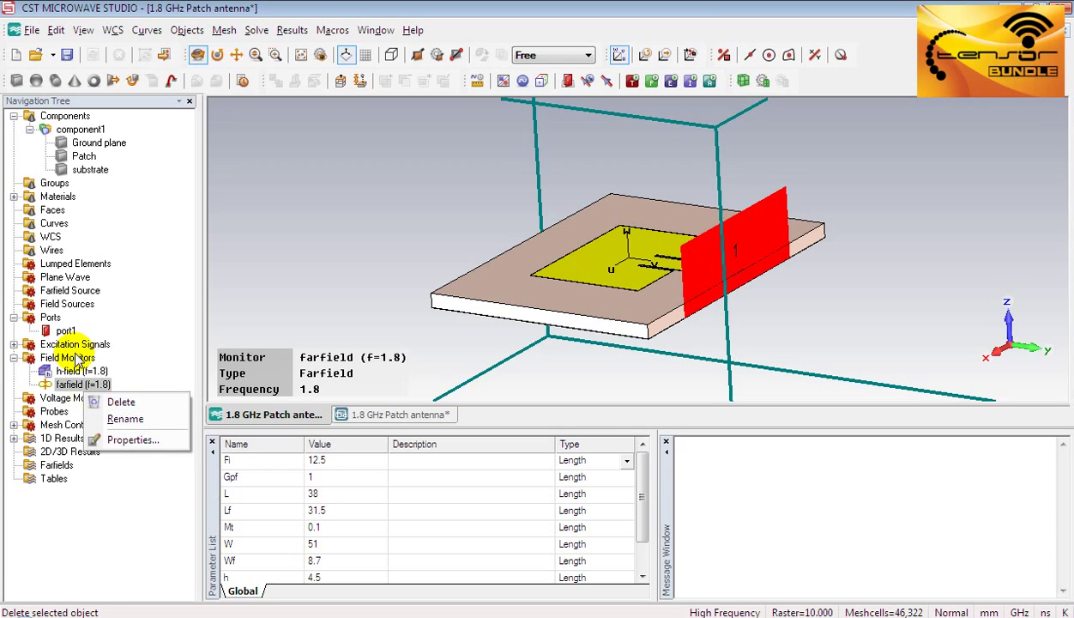
right_click(76, 359)
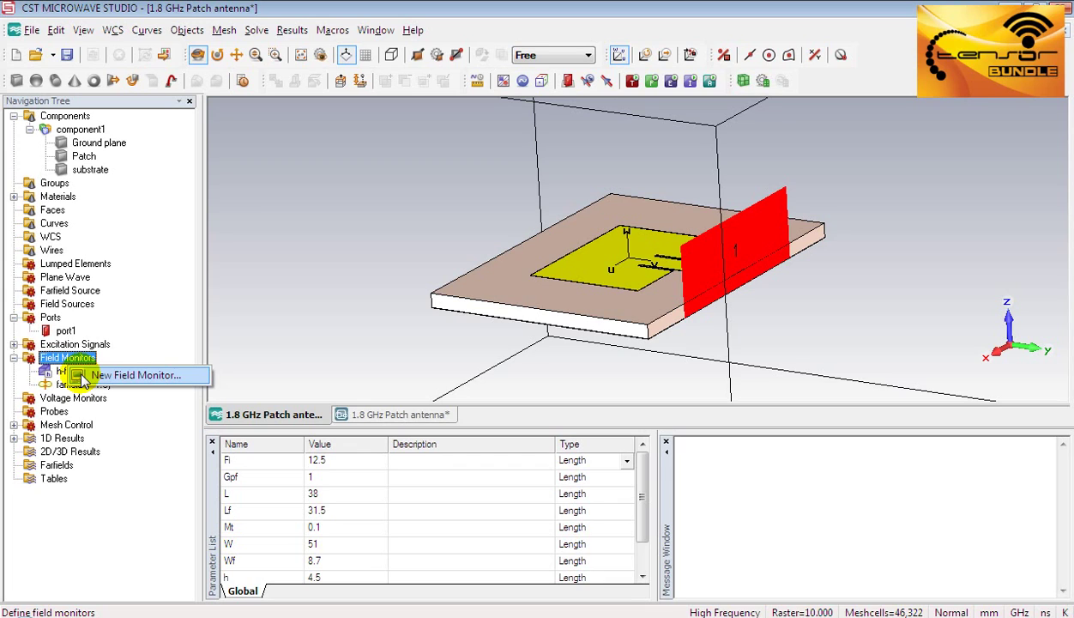
click(233, 331)
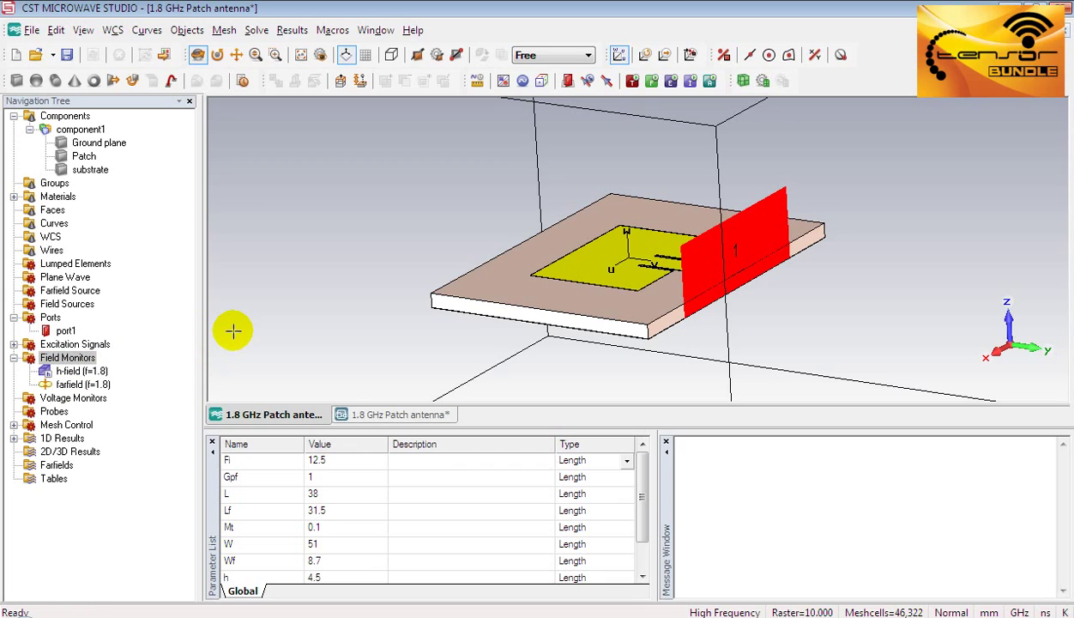
click(255, 33)
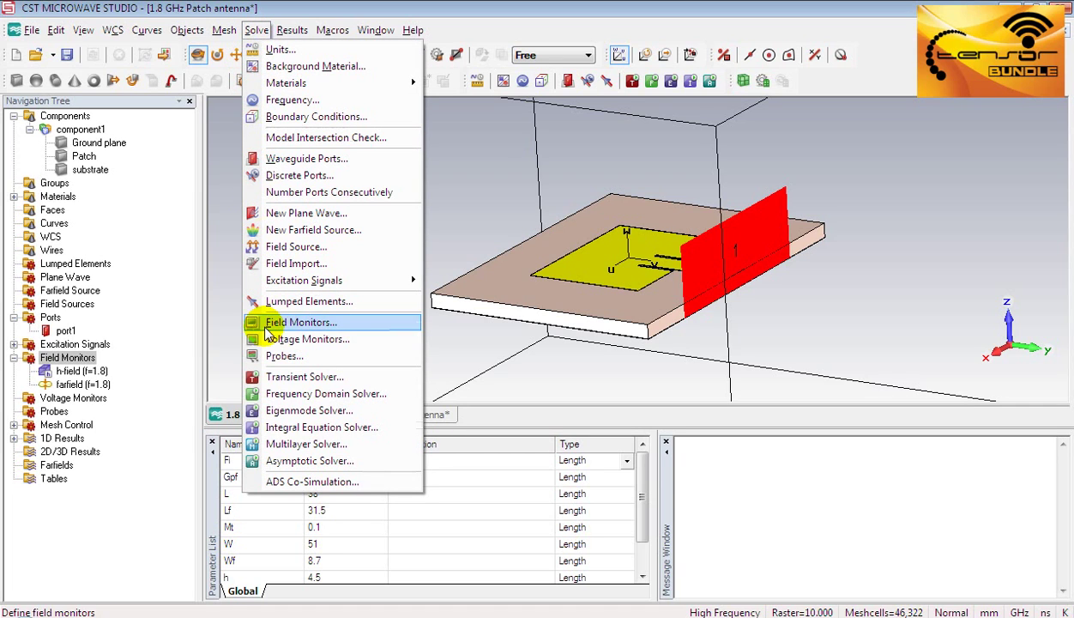
Start the transient solver with -30 dB accuracy and all ports excited.
click(268, 382)
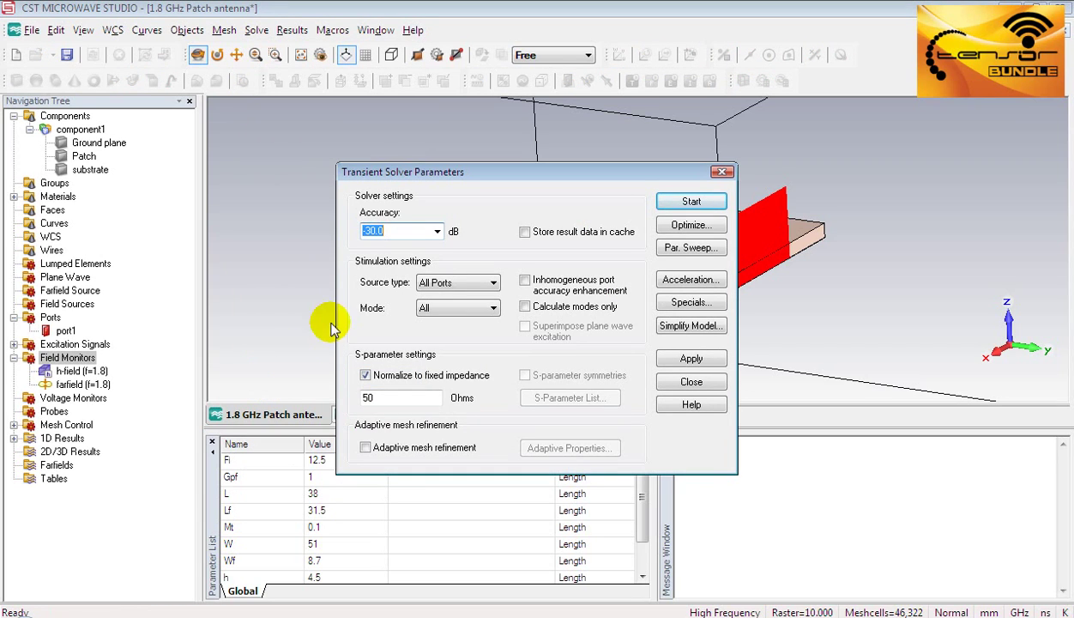
click(413, 231)
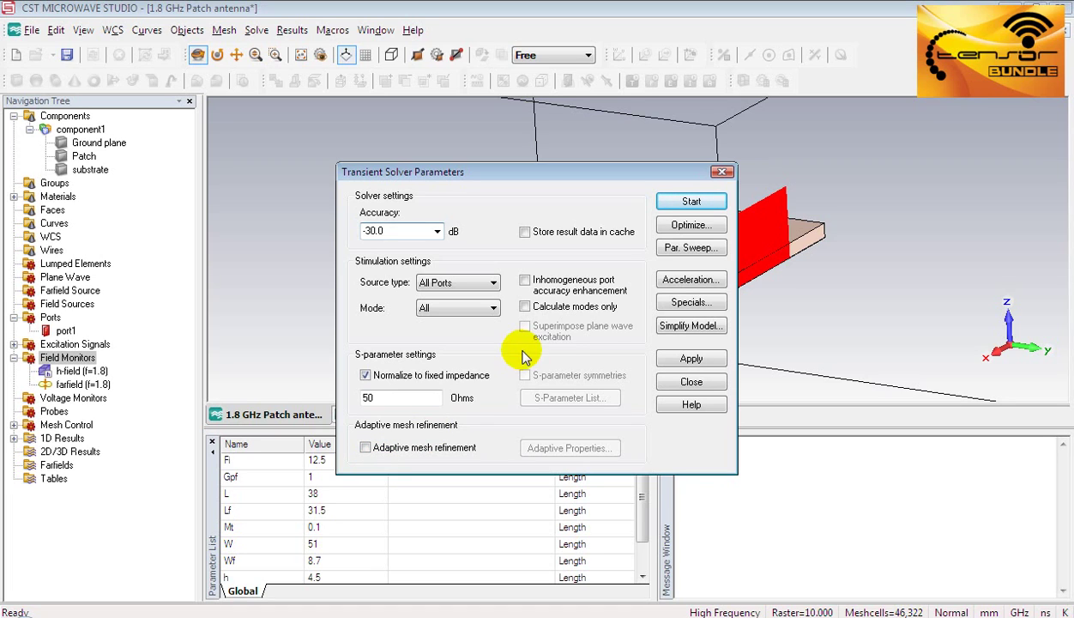
click(662, 206)
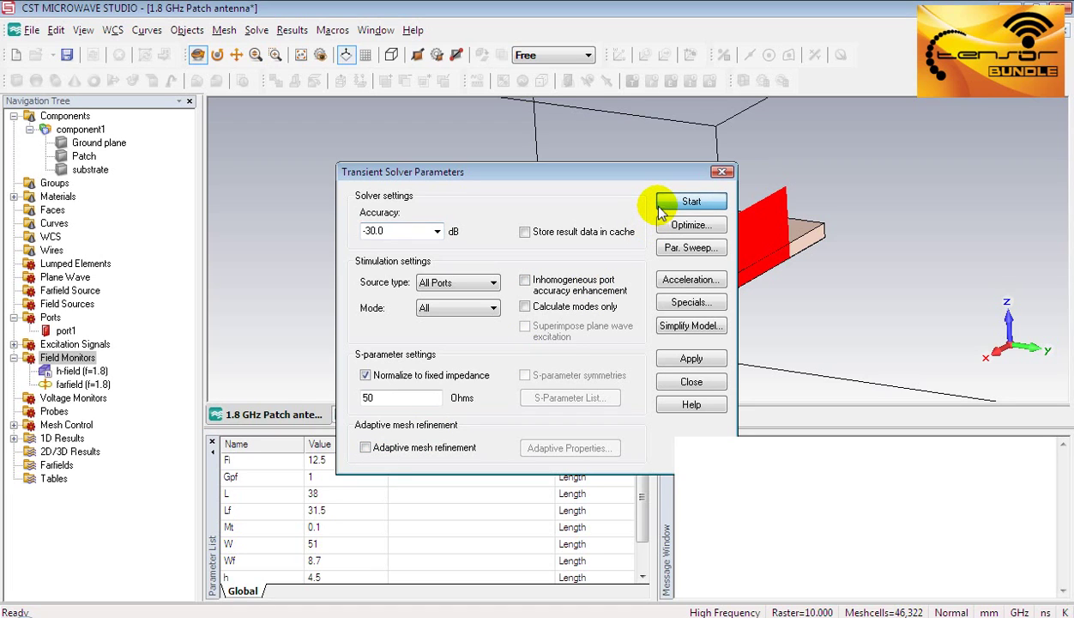